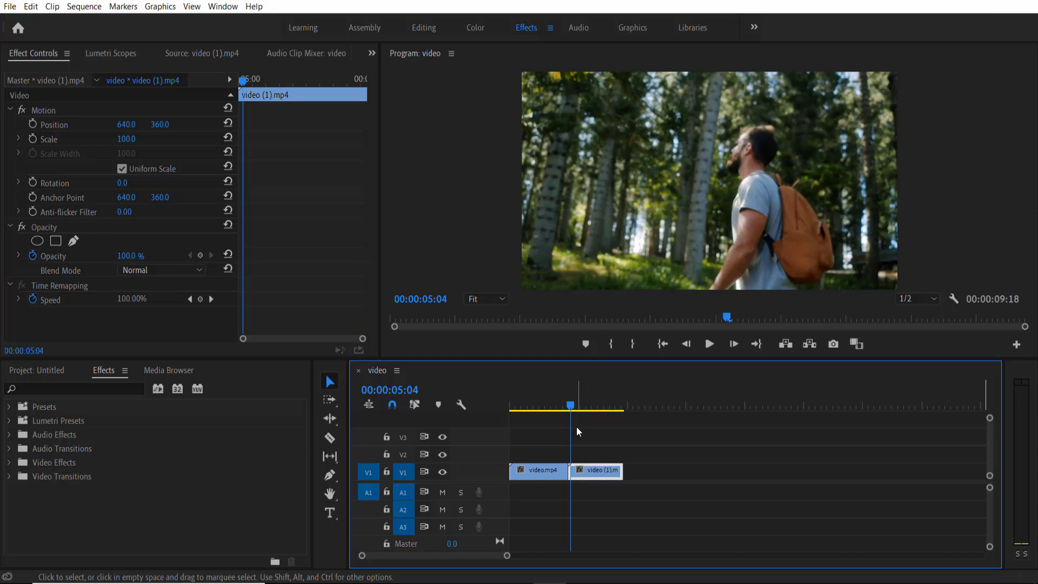
- Drag the playhead back to the edit point at 00:00:05:00
drag(577, 407, 567, 408)
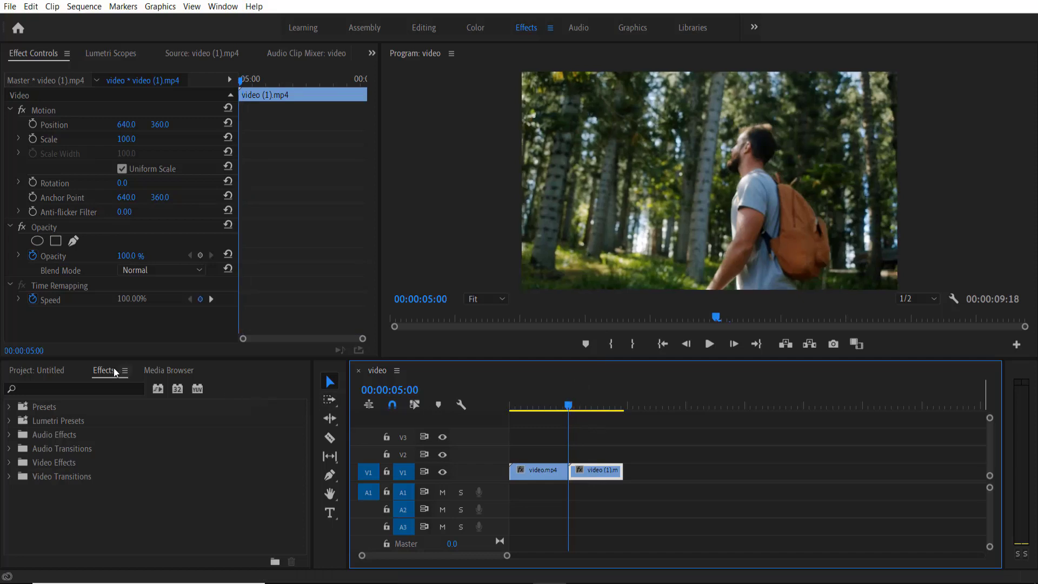
- Search 'lev' in Effects and drop Levels onto video.mp4 and video (1).mp4
click(79, 389)
text(l)
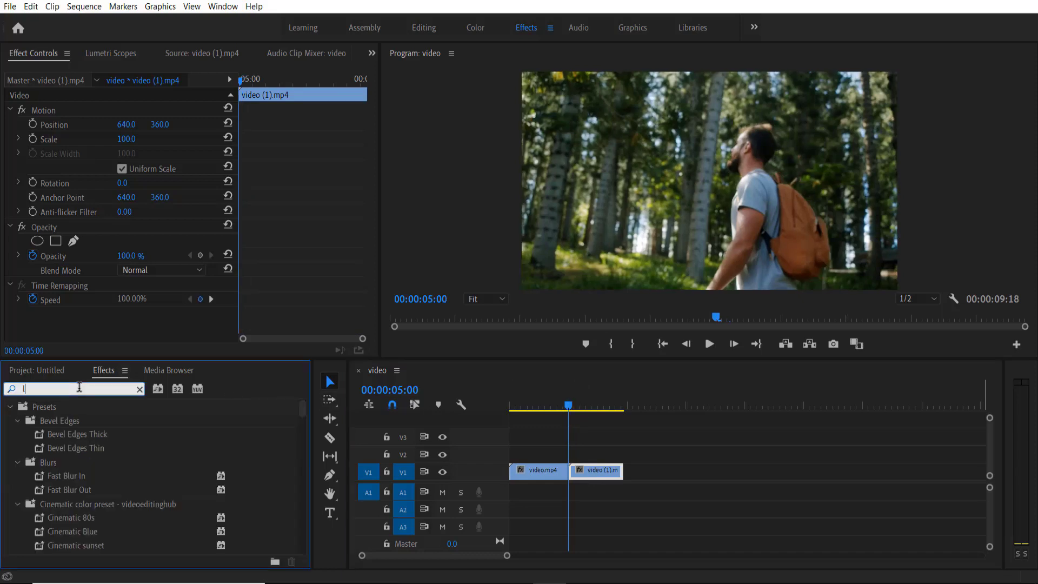
text(eve)
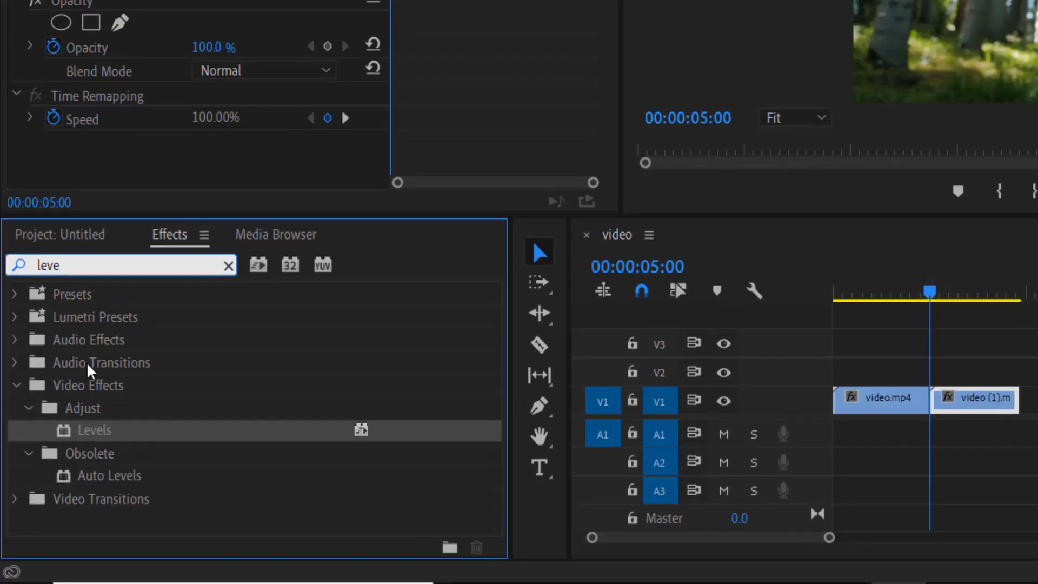
click(63, 463)
click(96, 409)
click(94, 431)
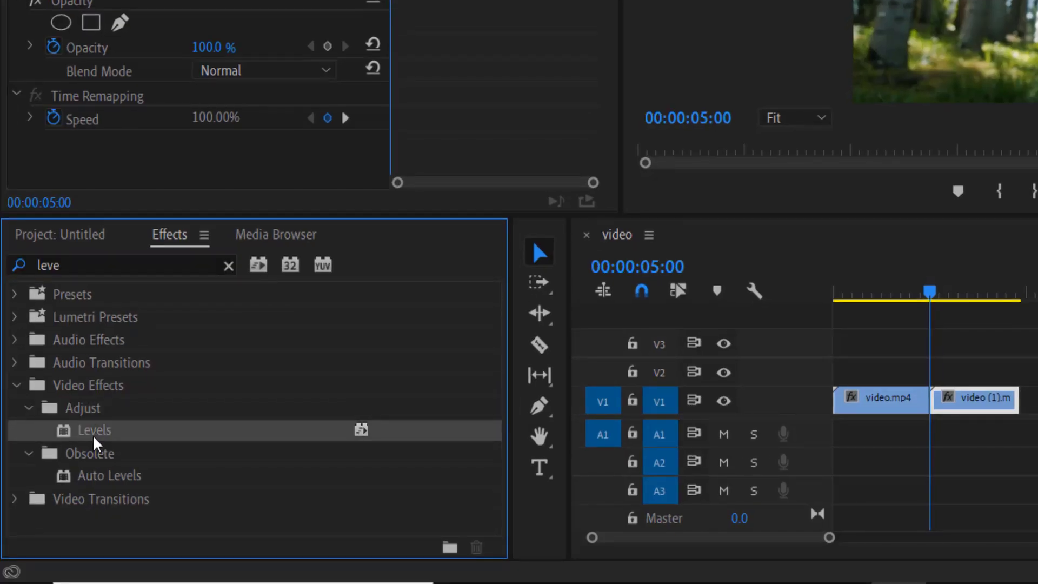
drag(351, 457, 851, 399)
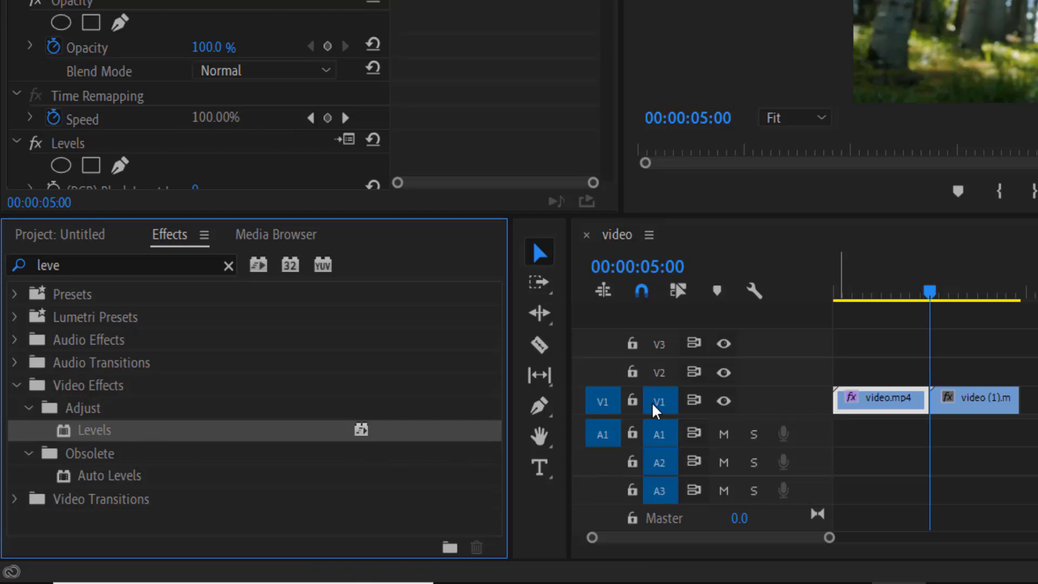
drag(180, 446, 973, 402)
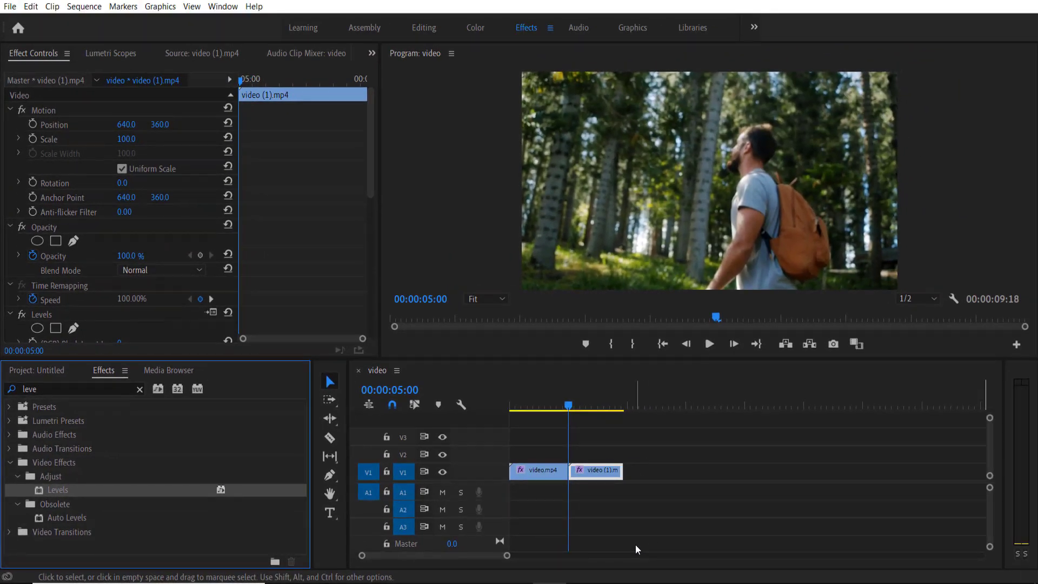
- Keyframe video.mp4's Levels White Input Level from 04:19 down to 40 at 04:22
click(567, 405)
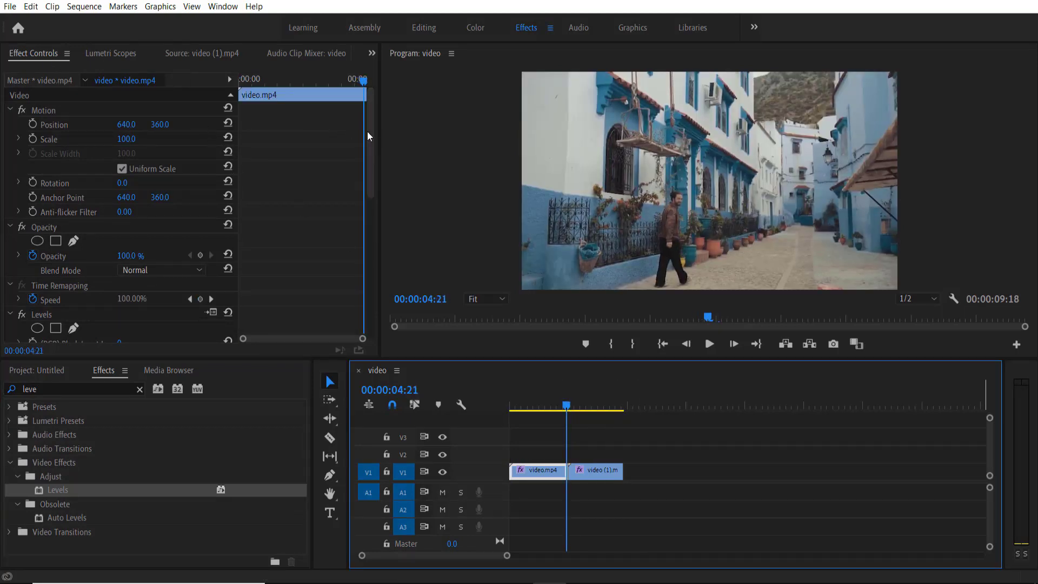
scroll(143, 222, down, 2)
click(93, 240)
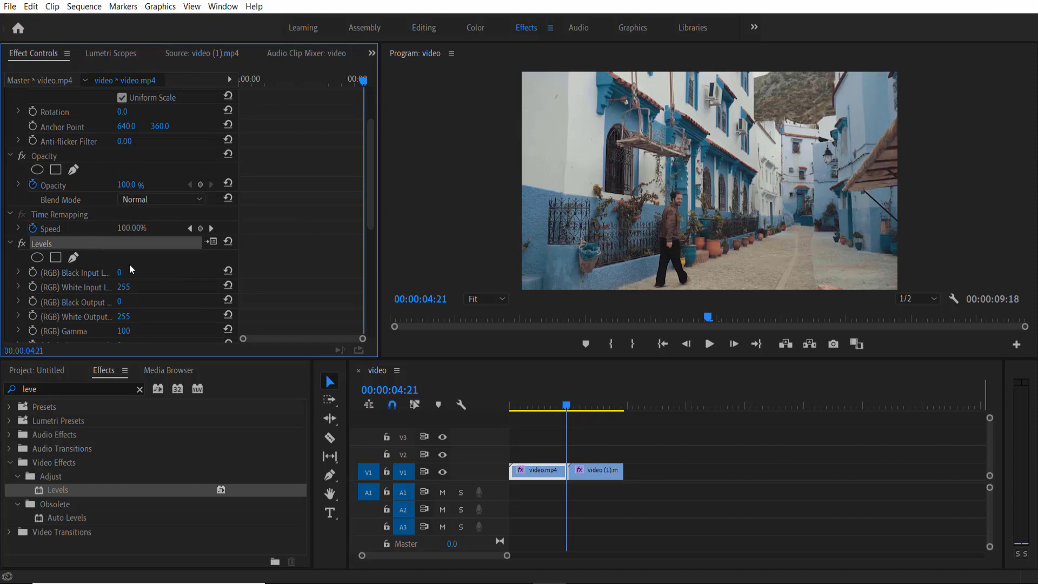
click(84, 288)
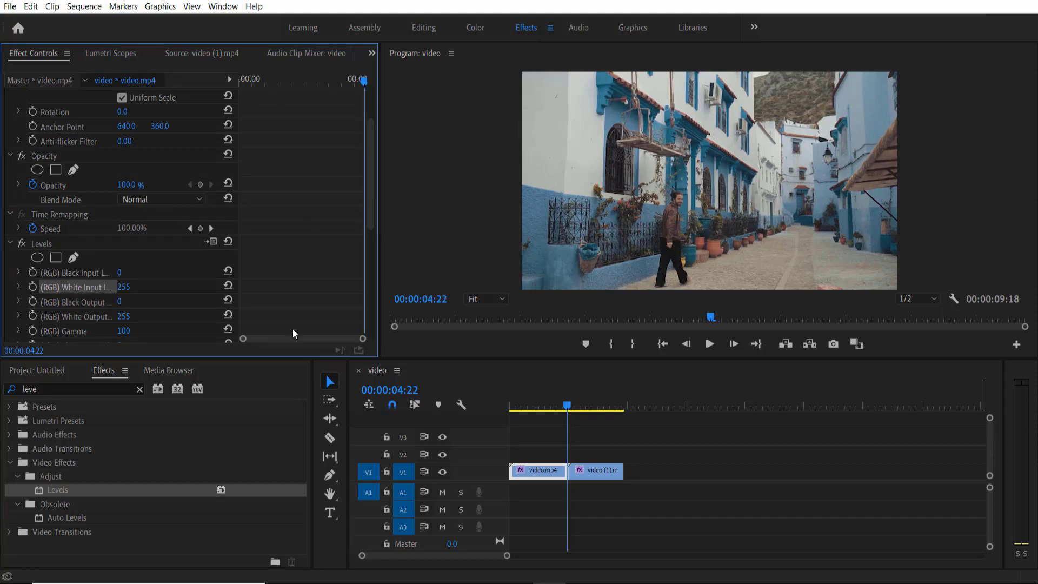
key(Left)
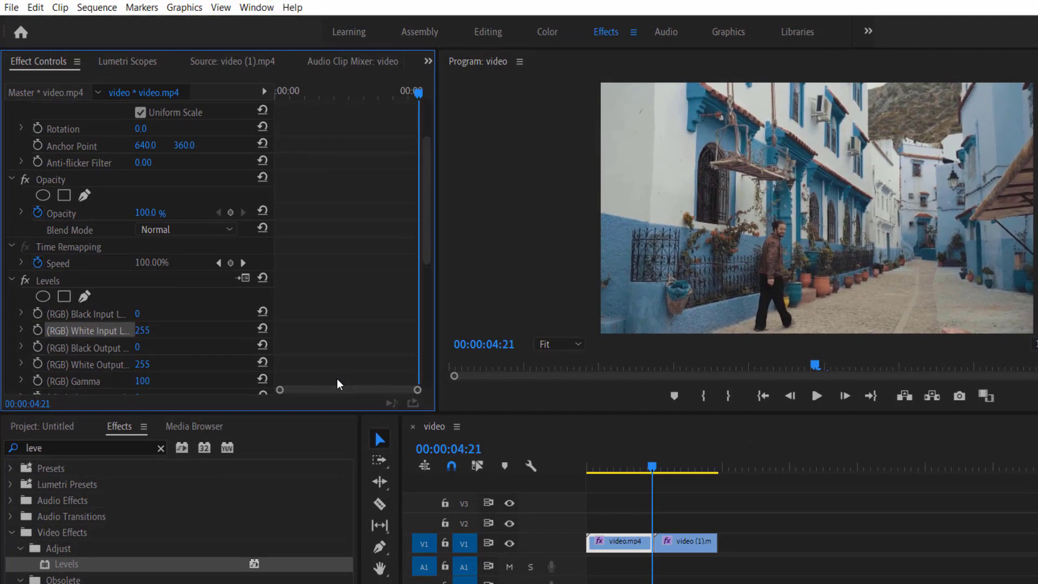
key(Left)
key(Left)
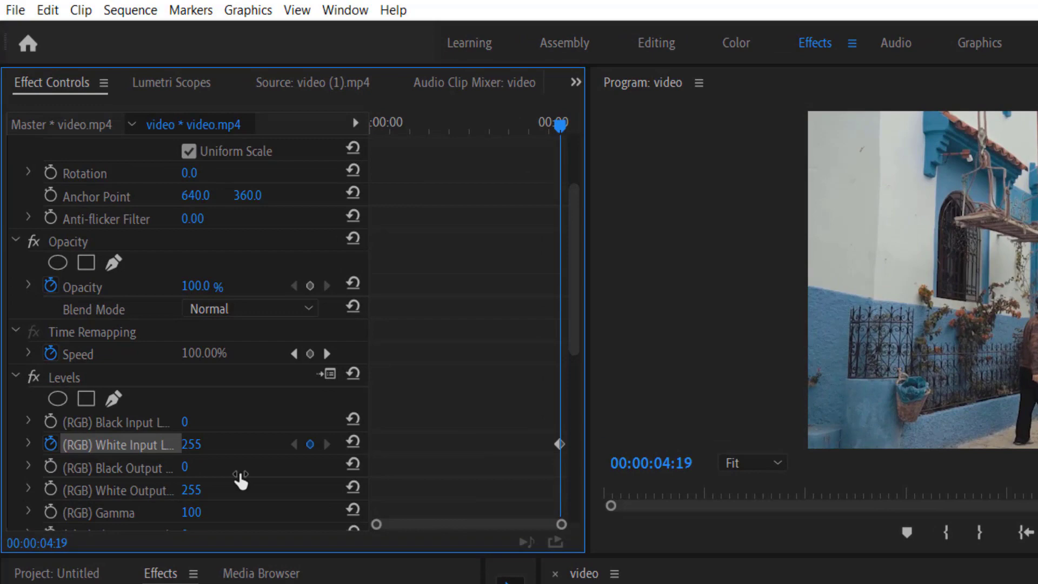
key(Right)
key(Right)
key(Right)
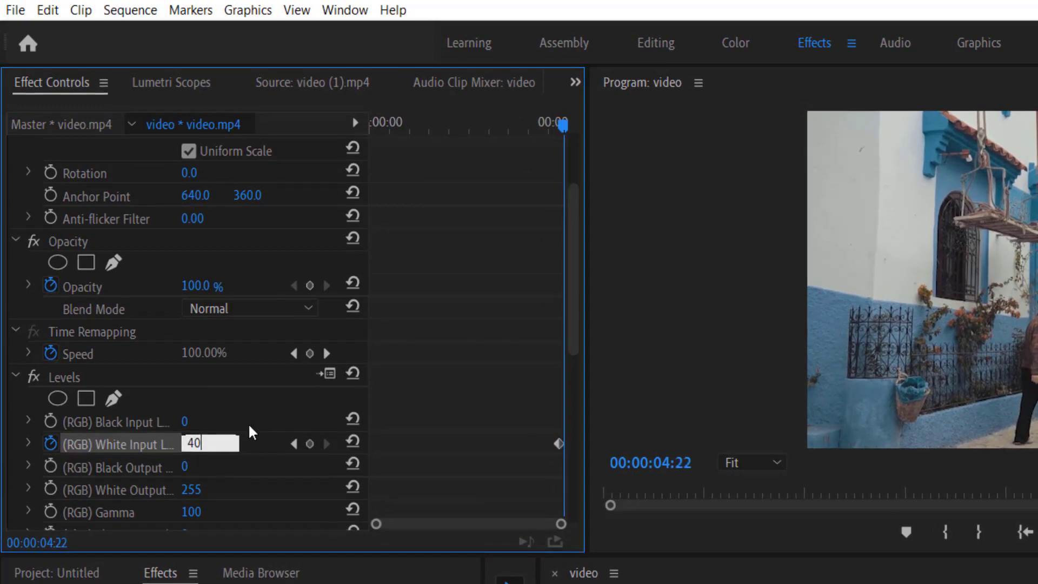
key(Return)
click(581, 469)
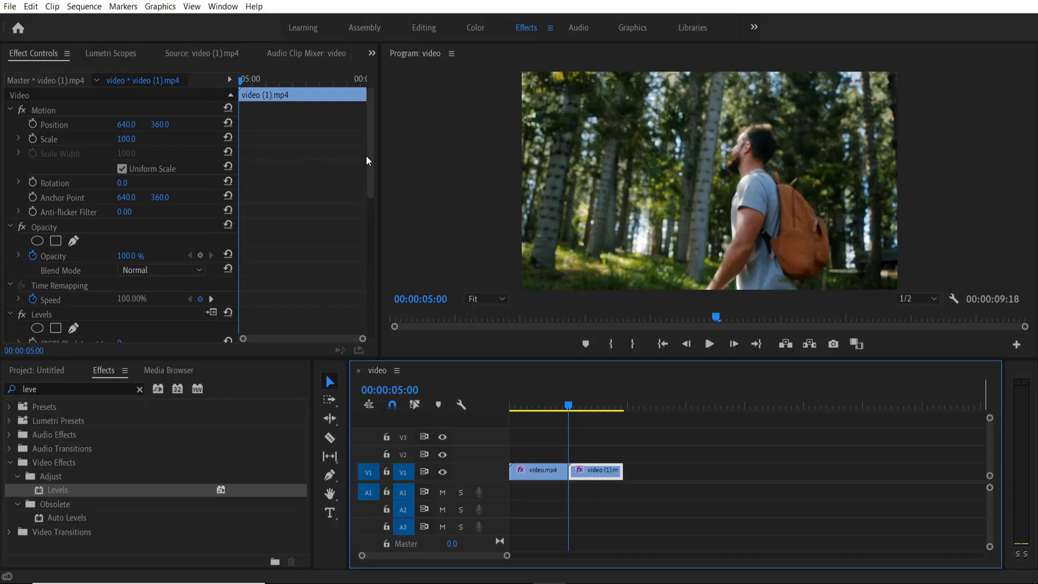
drag(369, 160, 372, 221)
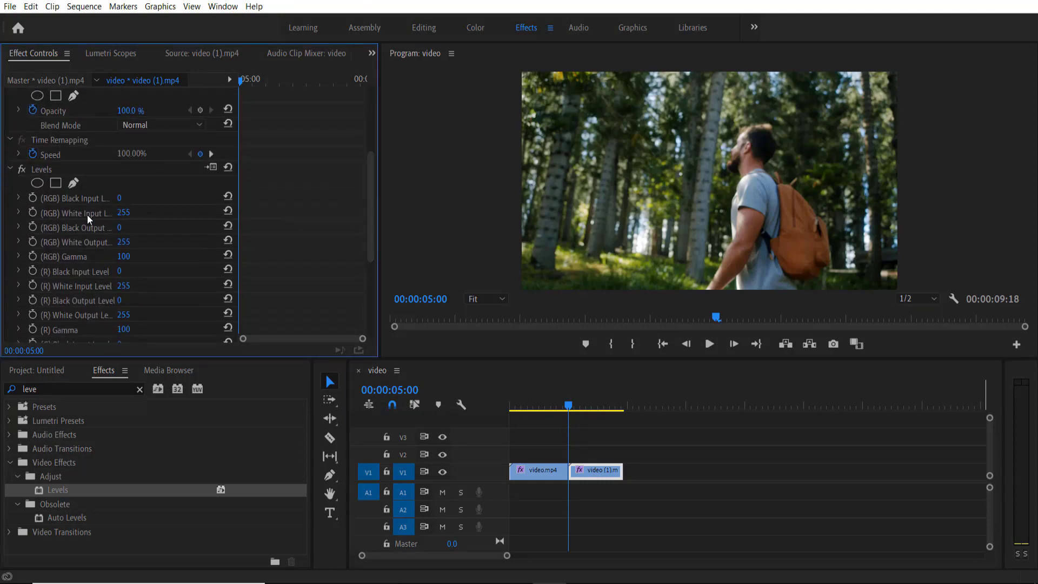
- Set a White Input Level keyframe of 40 on video (1).mp4 at 05:00, then step forward
click(32, 213)
click(123, 213)
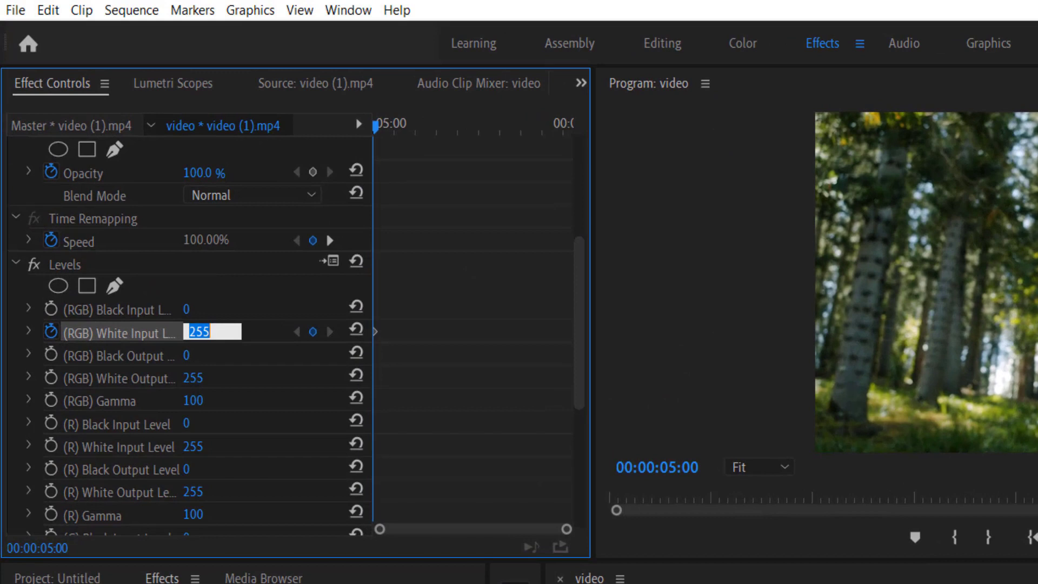
text(40)
key(Return)
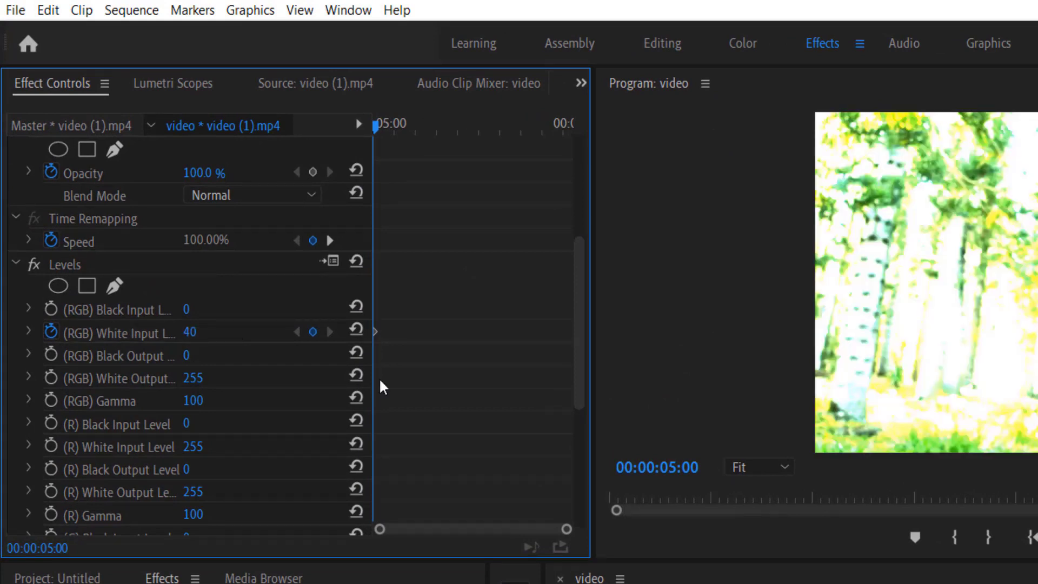
key(Right)
key(Right)
key(Right)
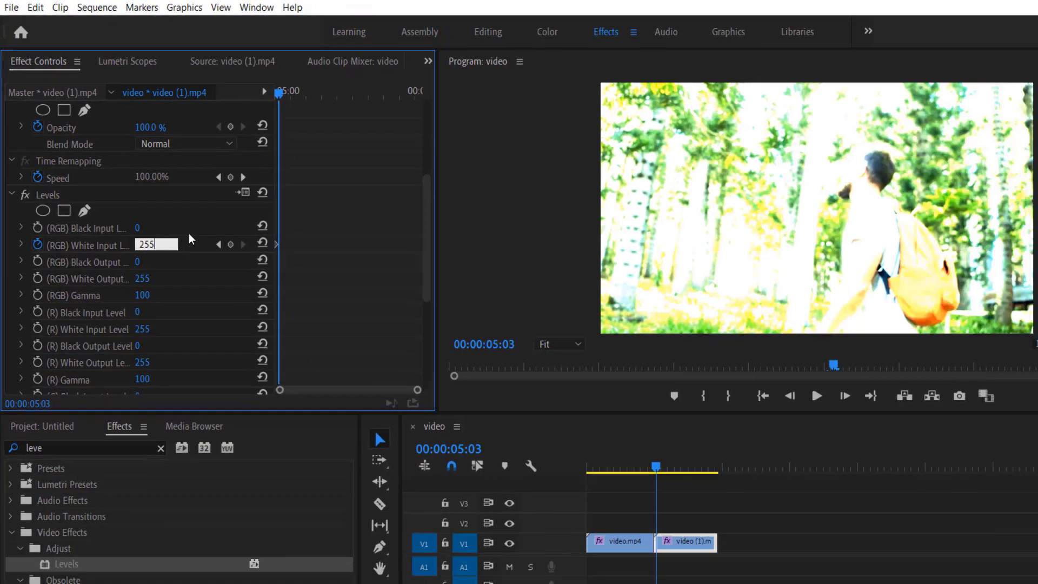
- Play the flash transition once in the Program Monitor from before the cut
click(556, 407)
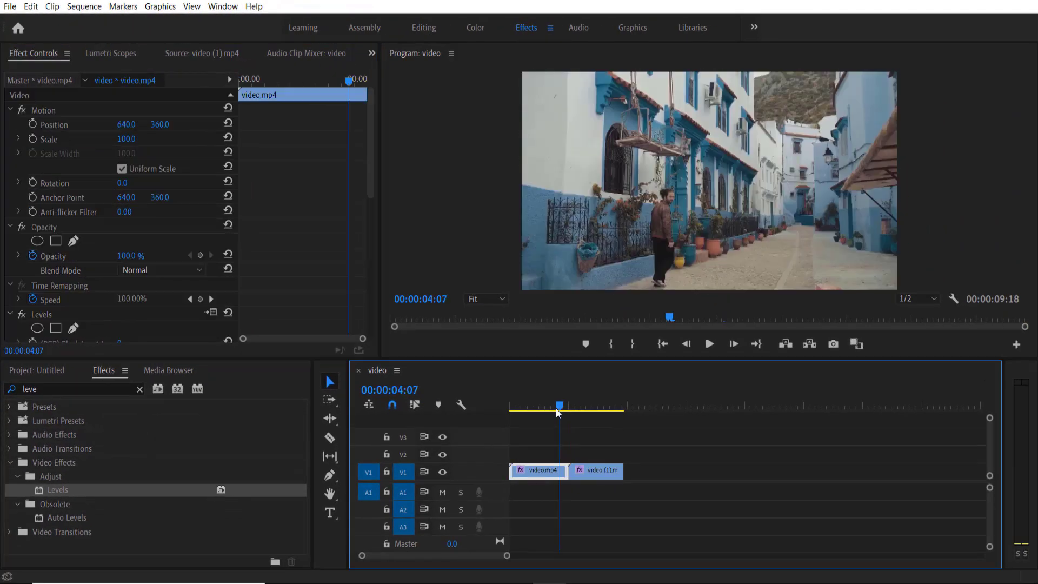
click(707, 349)
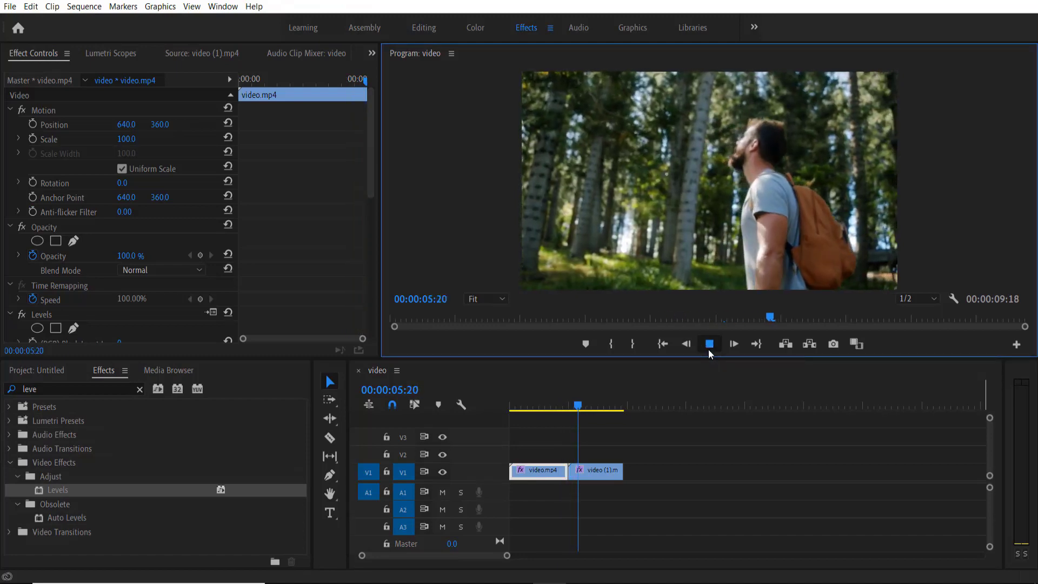
click(707, 350)
- Maximize the program view and replay the white flash from before the cut
key(grave)
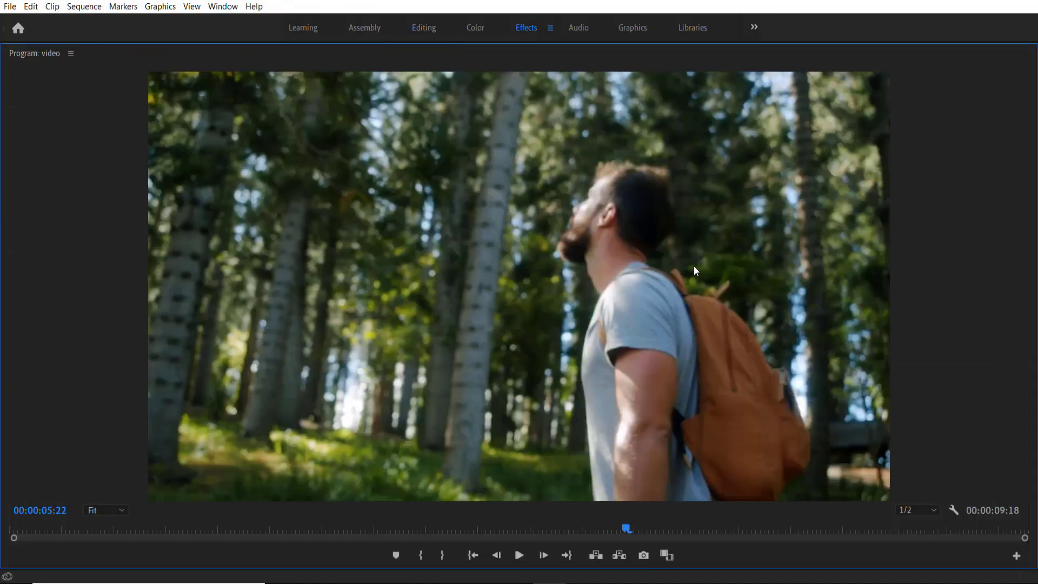
click(391, 528)
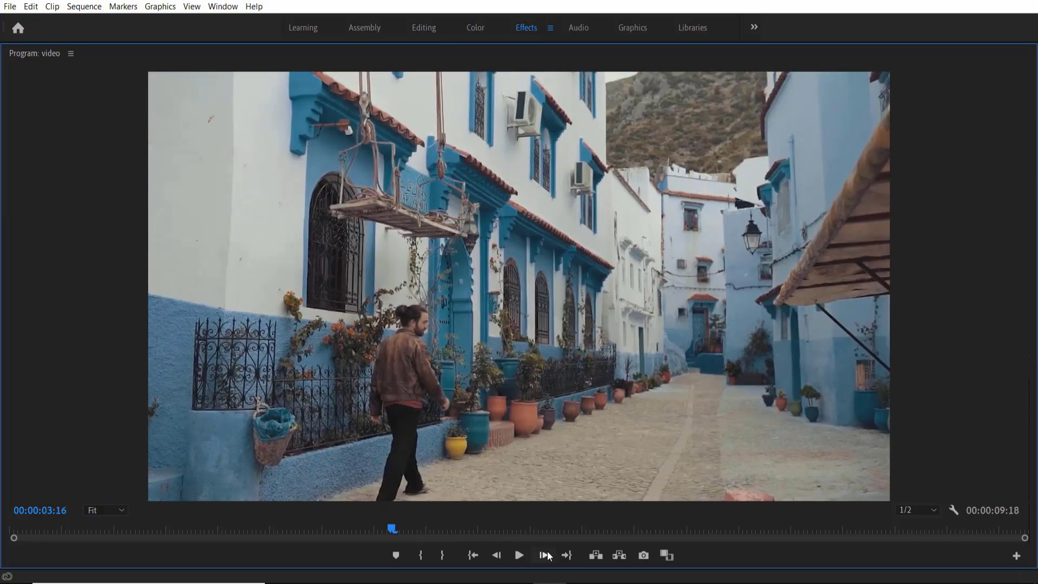
click(522, 558)
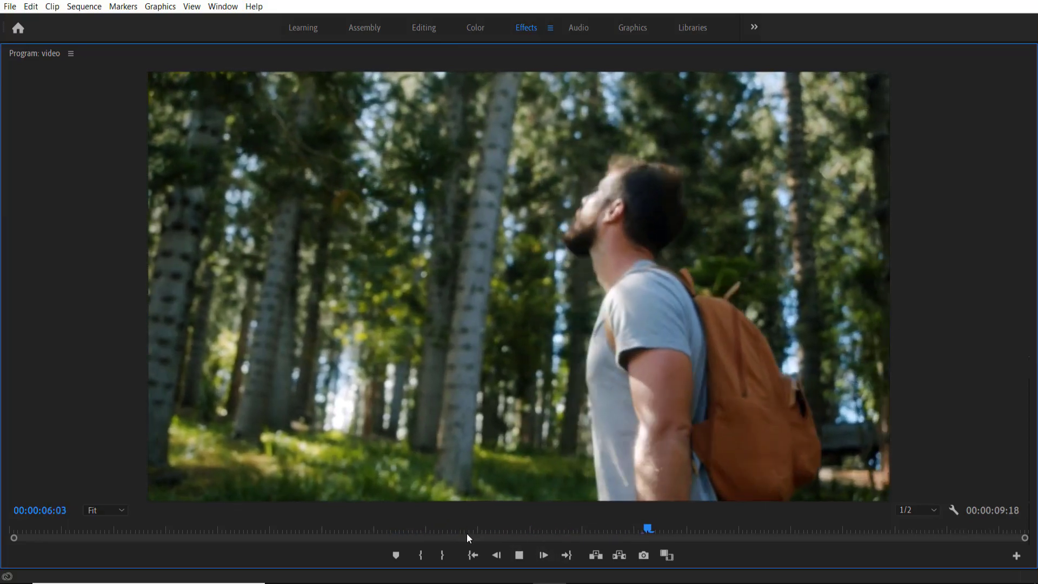
click(405, 530)
key(space)
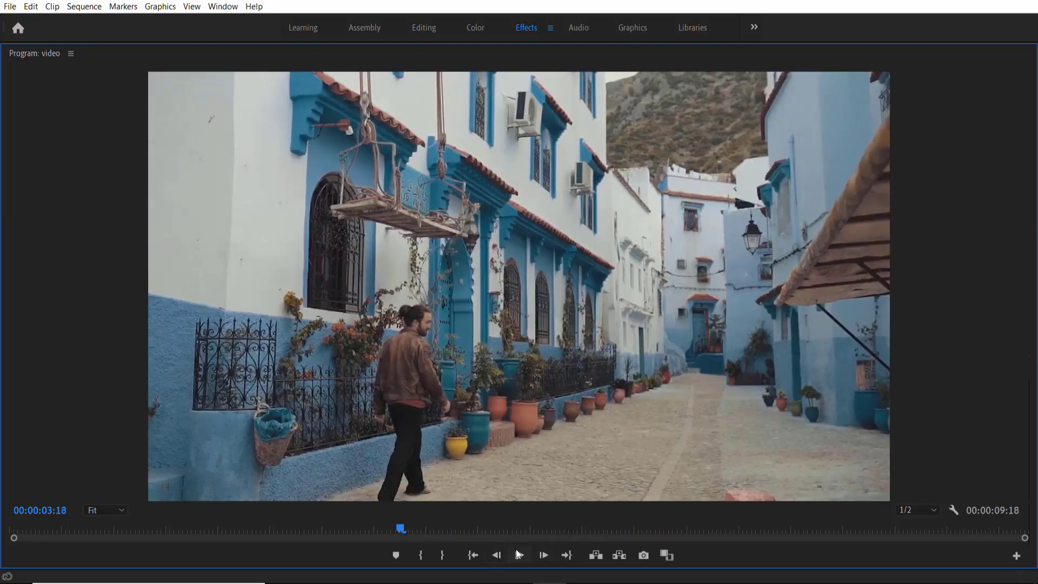